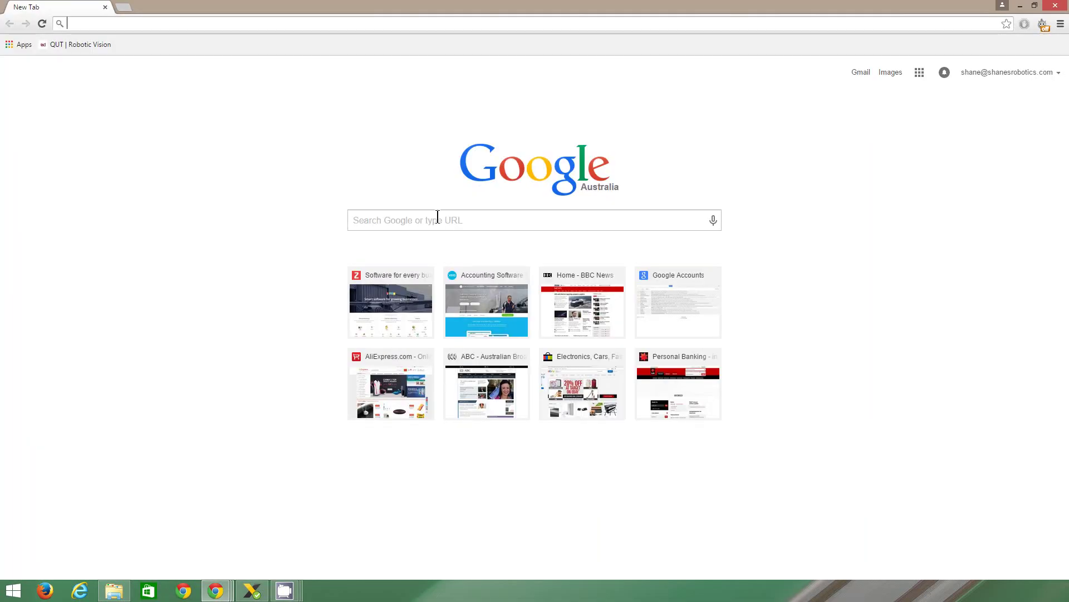
Search Google for 'ftdi drivers'.
{"action": "left_click", "coordinate": [426, 219]}
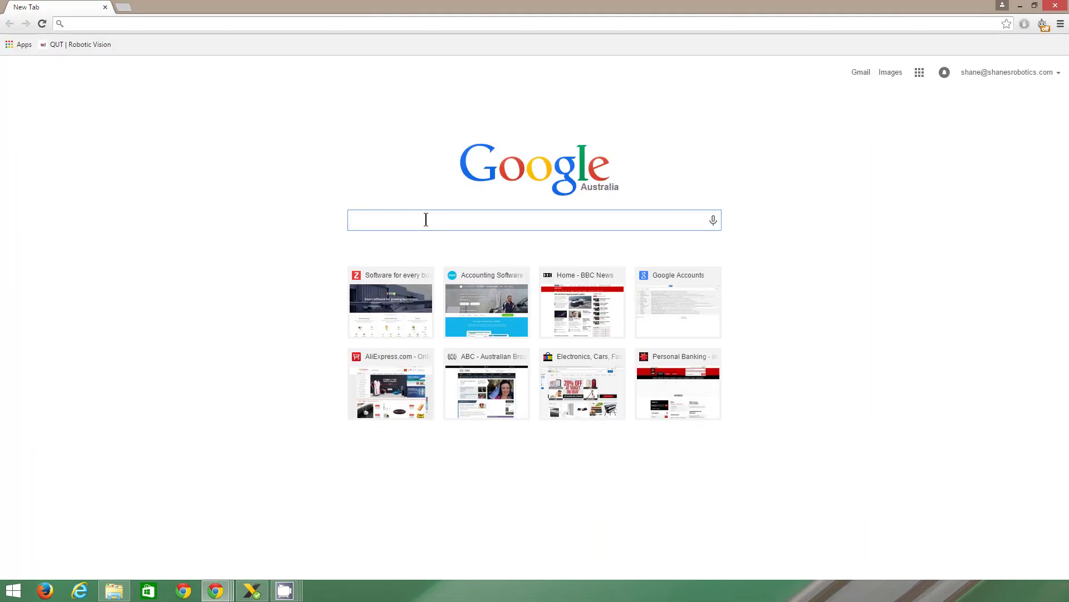
{"action": "type", "text": "ftdi"}
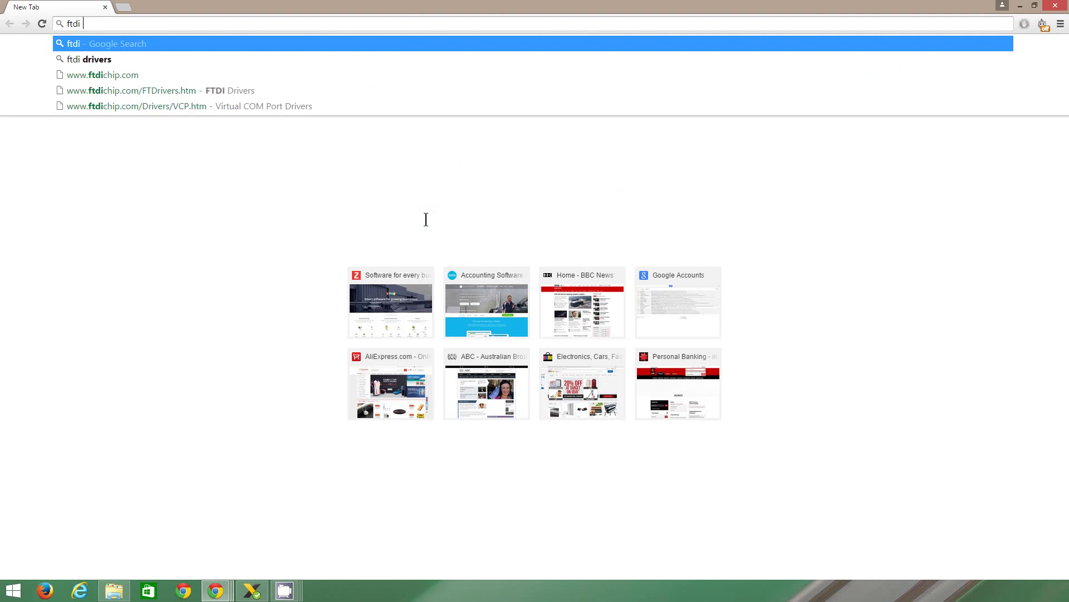
{"action": "left_click", "coordinate": [150, 62]}
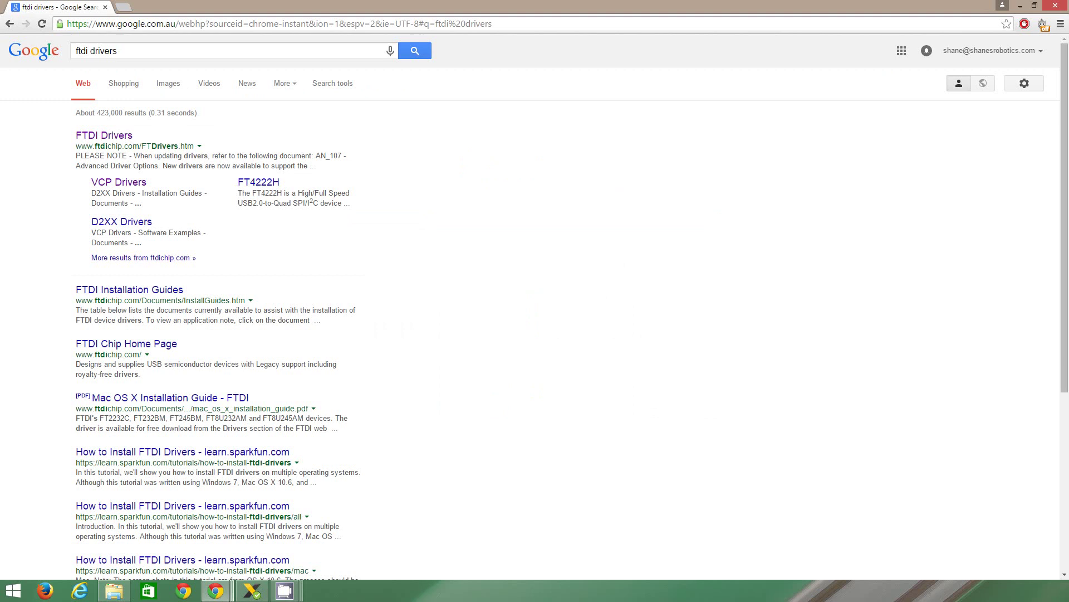
Open FTDI's VCP Drivers page and bring the supported driver table into view.
{"action": "left_click", "coordinate": [83, 135]}
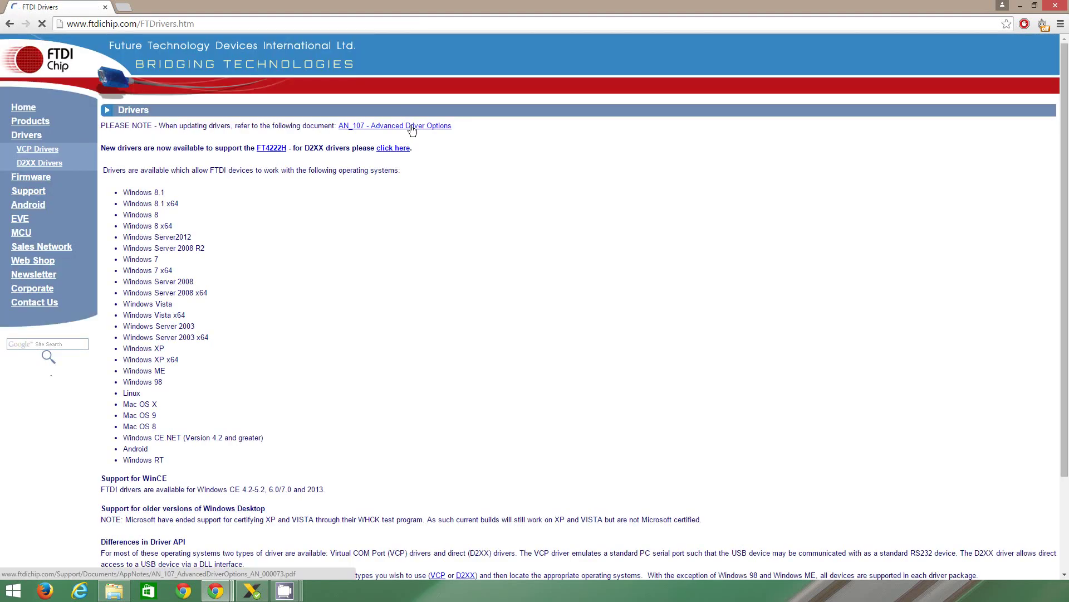
{"action": "left_click", "coordinate": [29, 151]}
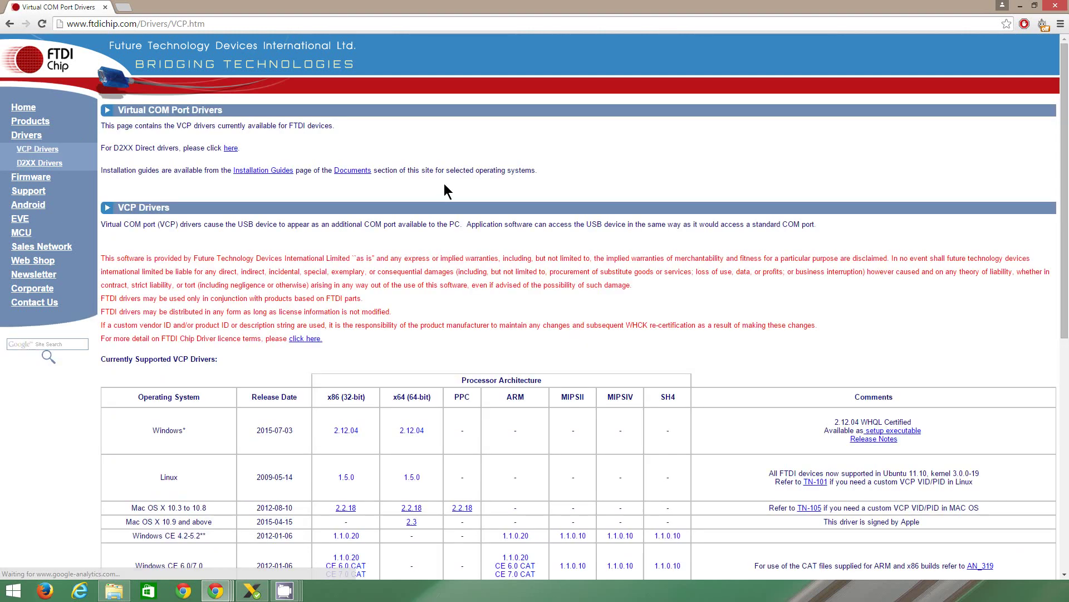
{"action": "scroll", "coordinate": [444, 185], "scroll_direction": "down", "scroll_amount": 1}
{"action": "scroll", "coordinate": [445, 184], "scroll_direction": "down", "scroll_amount": 4}
{"action": "scroll", "coordinate": [353, 200], "scroll_direction": "up", "scroll_amount": 2}
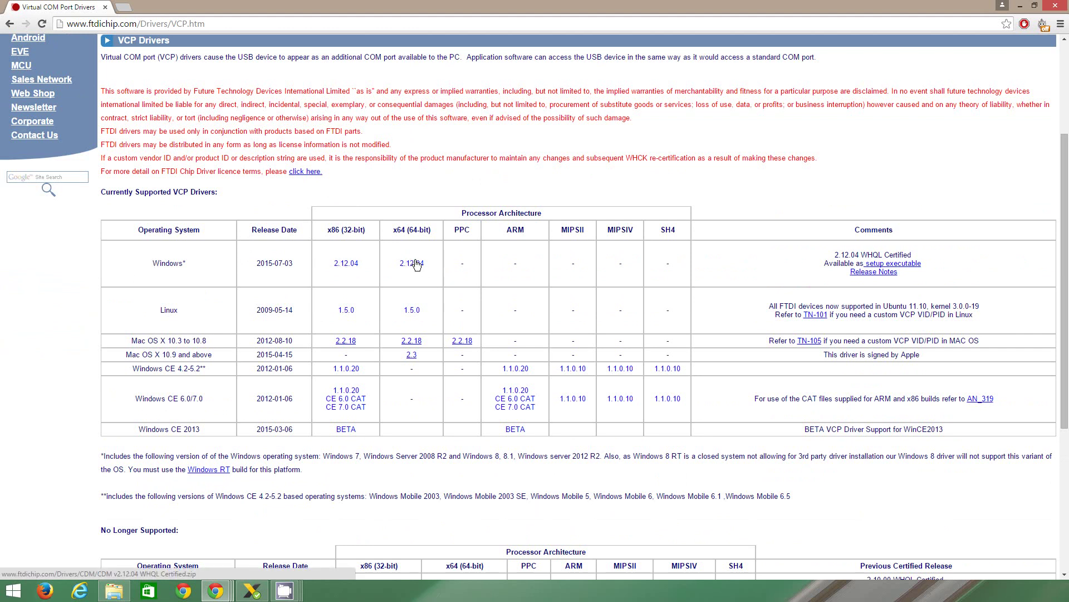
{"action": "left_click", "coordinate": [14, 592]}
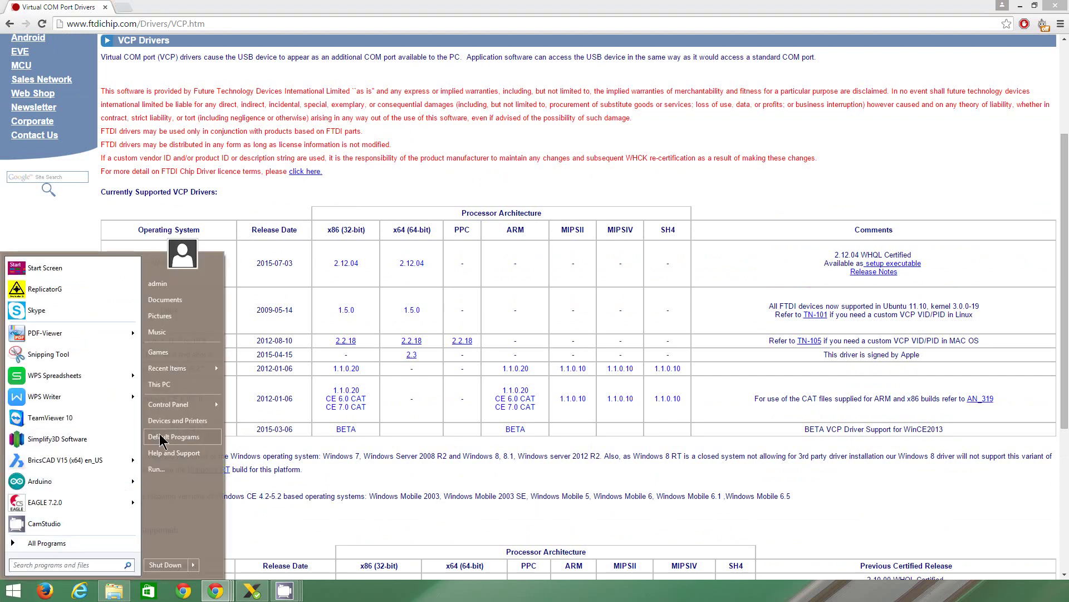
{"action": "right_click", "coordinate": [186, 410]}
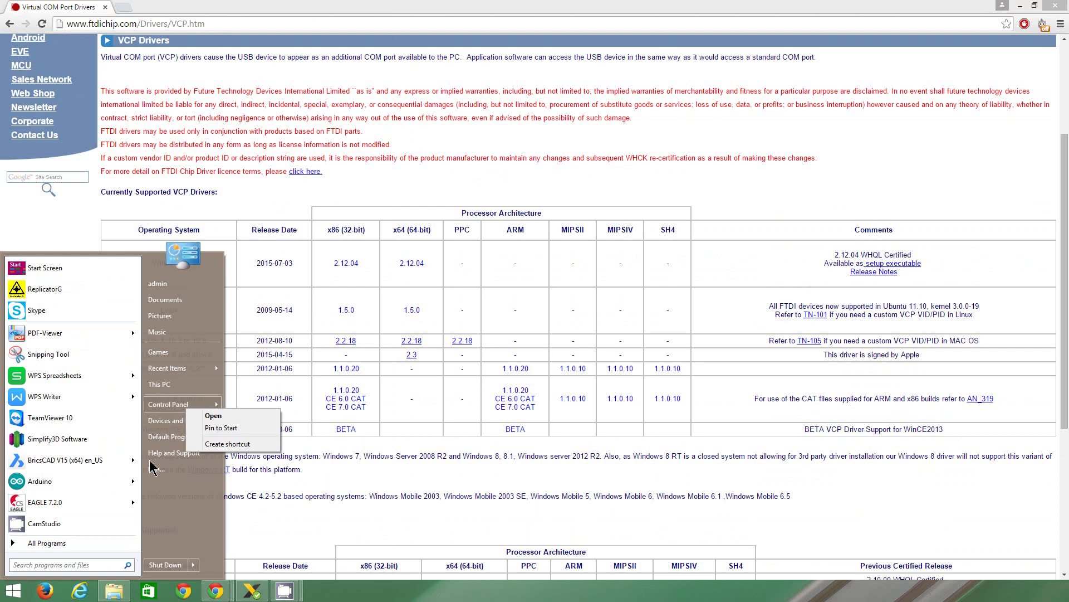
{"action": "right_click", "coordinate": [22, 588]}
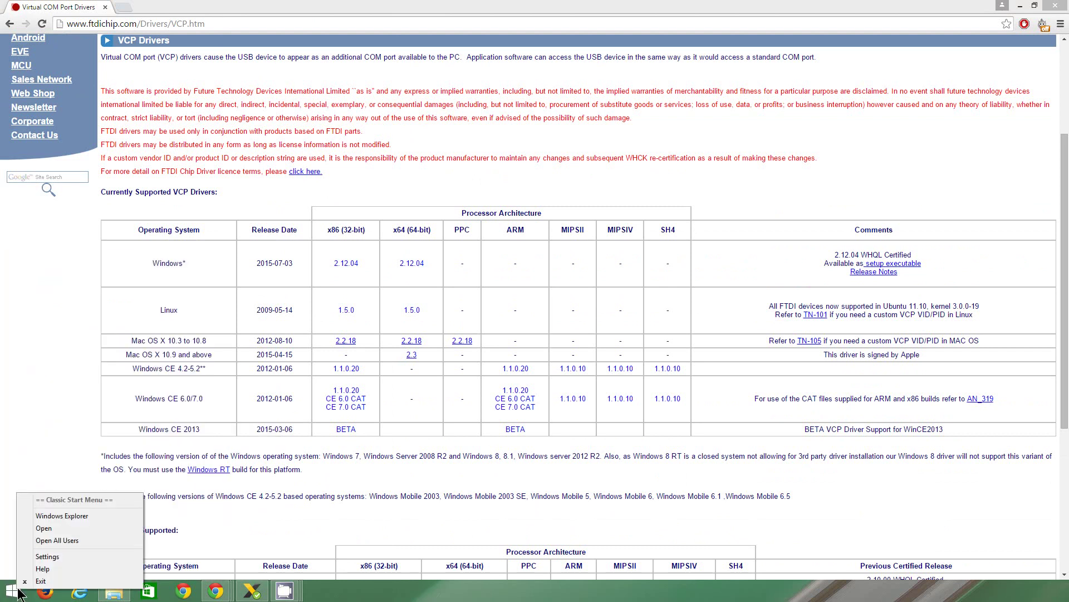
{"action": "left_click", "coordinate": [21, 590]}
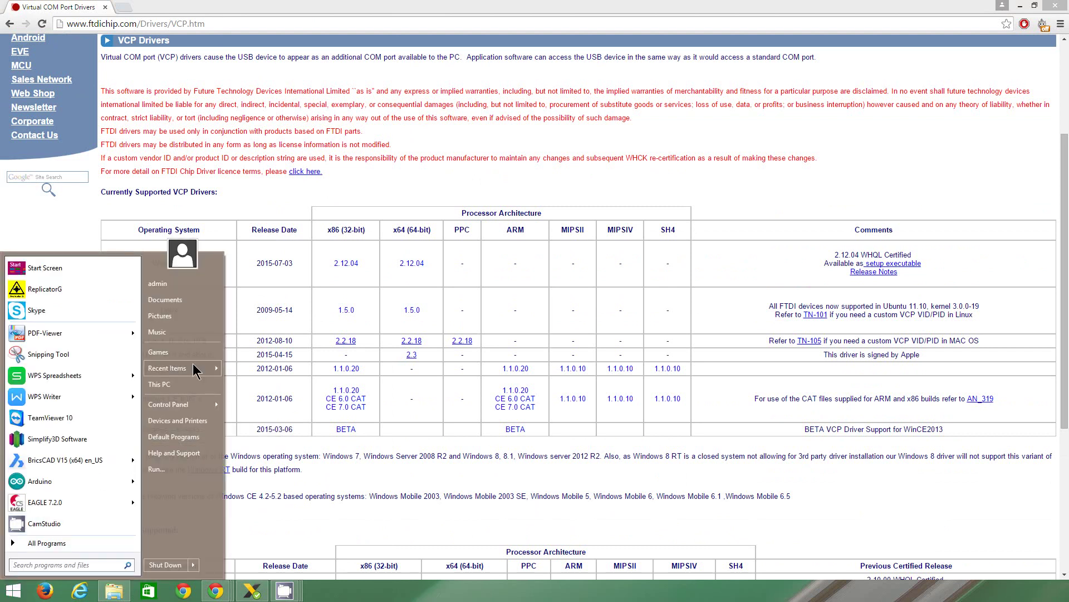
{"action": "mouse_move", "coordinate": [175, 408]}
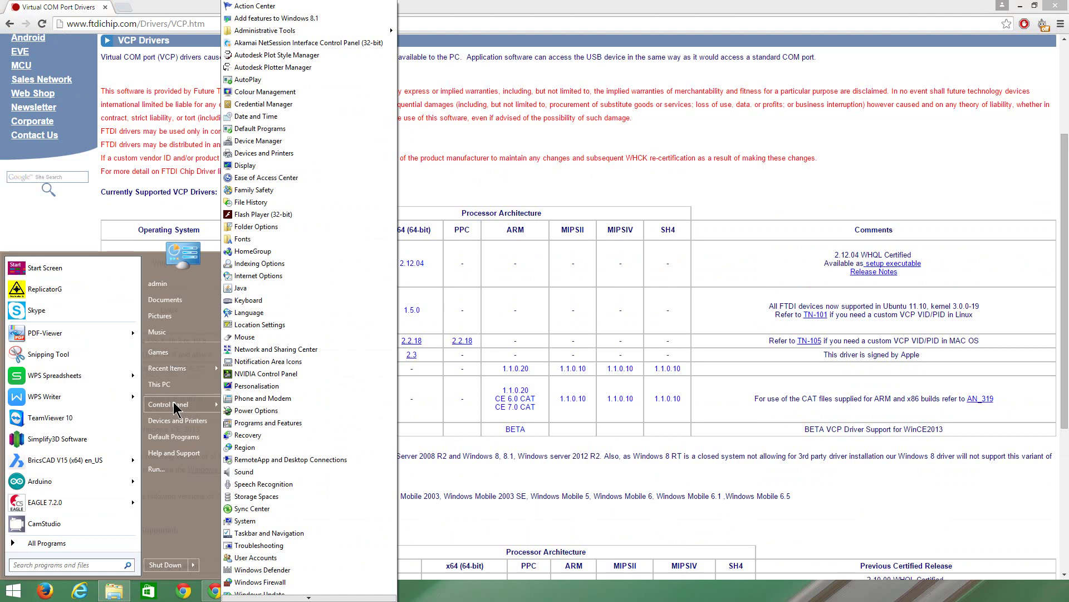
{"action": "right_click", "coordinate": [177, 408]}
{"action": "left_click", "coordinate": [192, 411]}
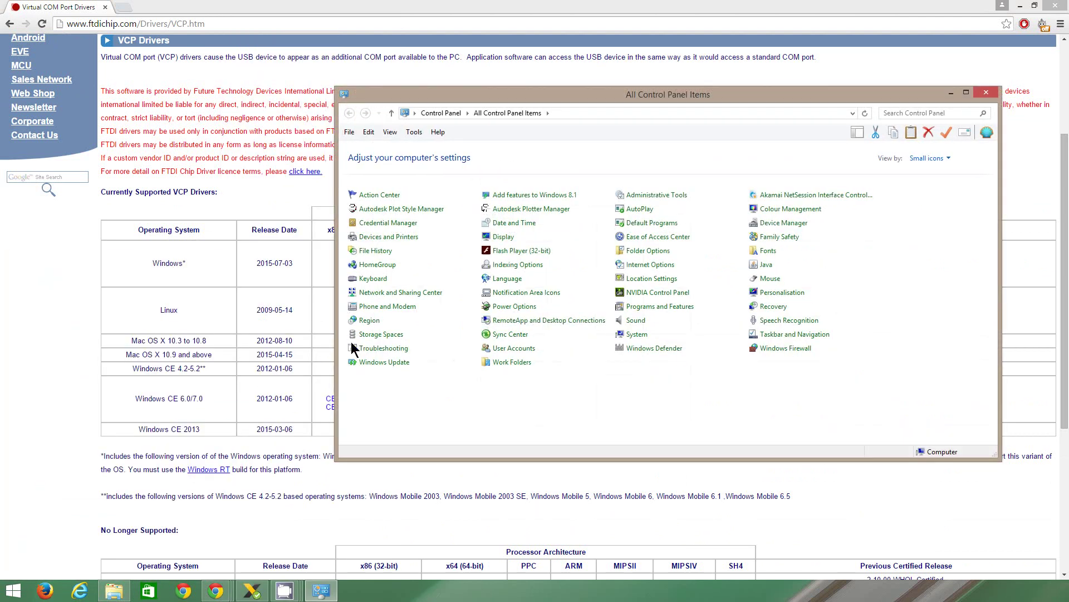
{"action": "right_click", "coordinate": [626, 332]}
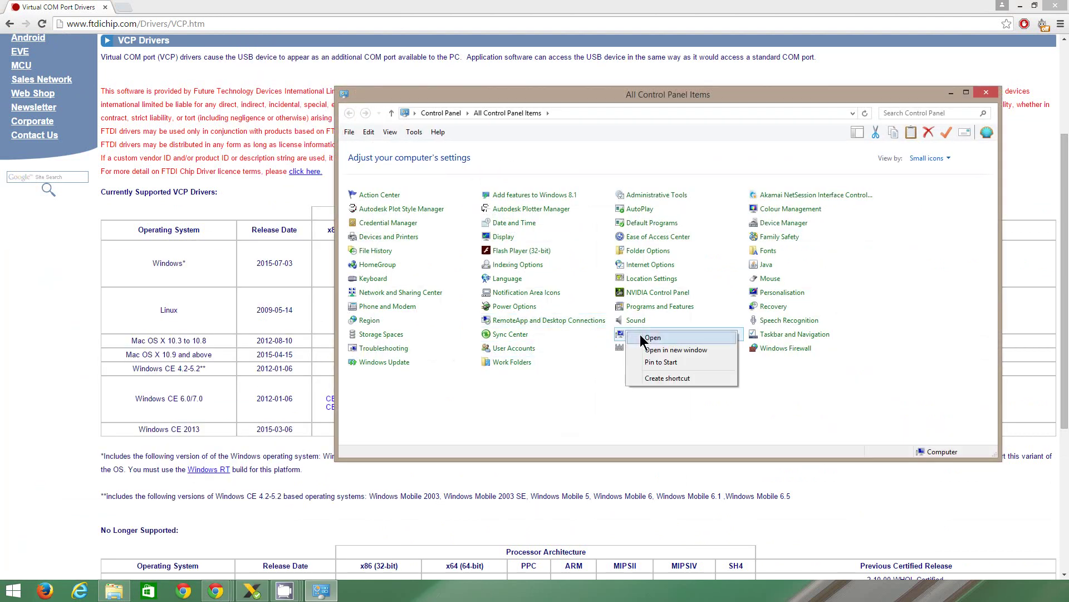
{"action": "left_click", "coordinate": [641, 336]}
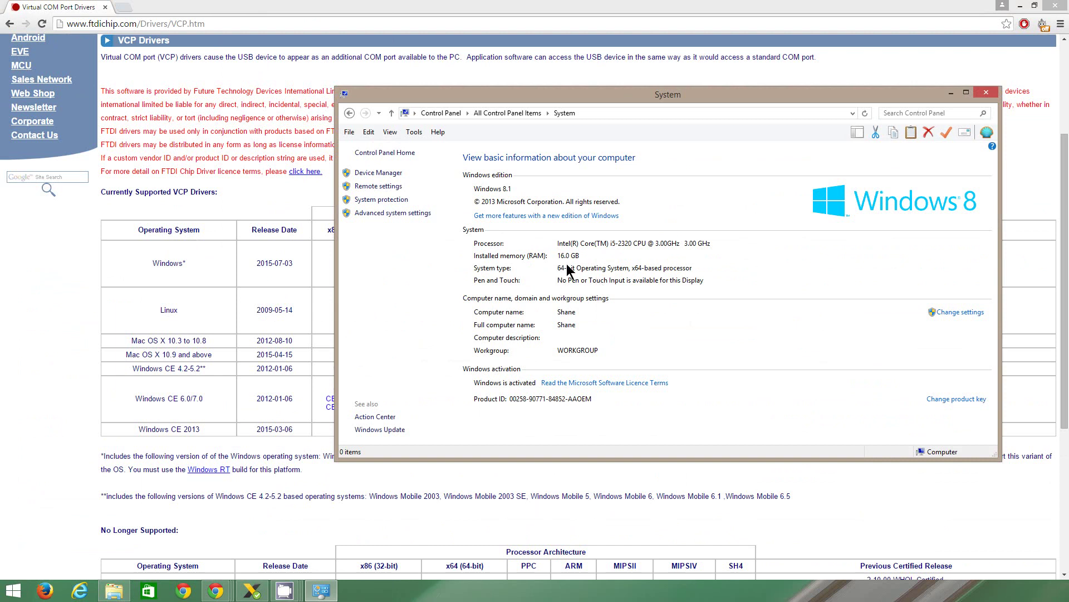
{"action": "left_click", "coordinate": [986, 92]}
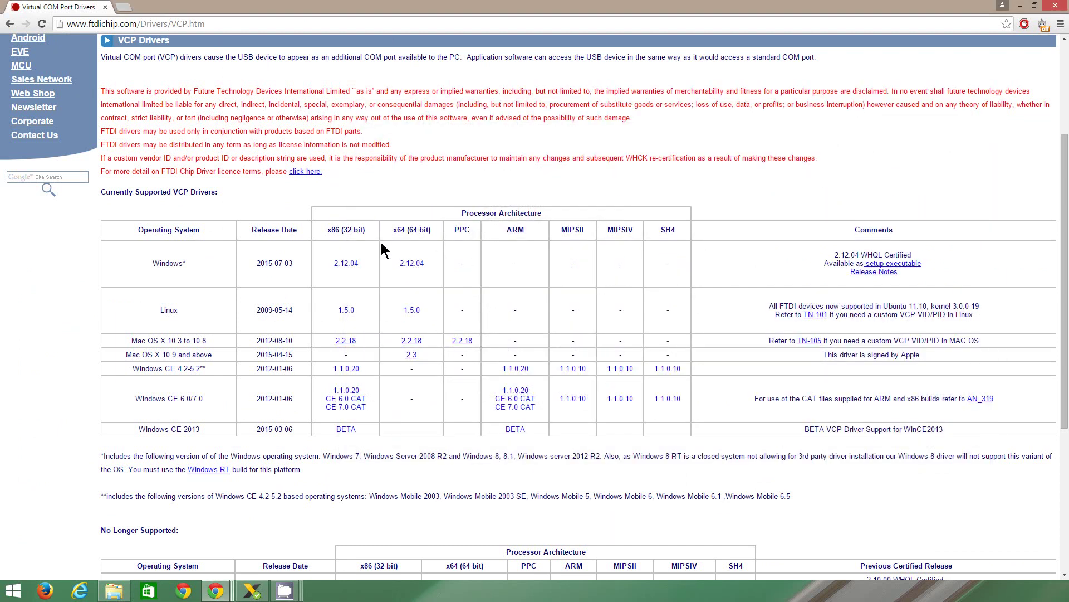
Download and launch the Windows 2.12.04 VCP driver setup executable, then minimize Chrome.
{"action": "left_click", "coordinate": [405, 266]}
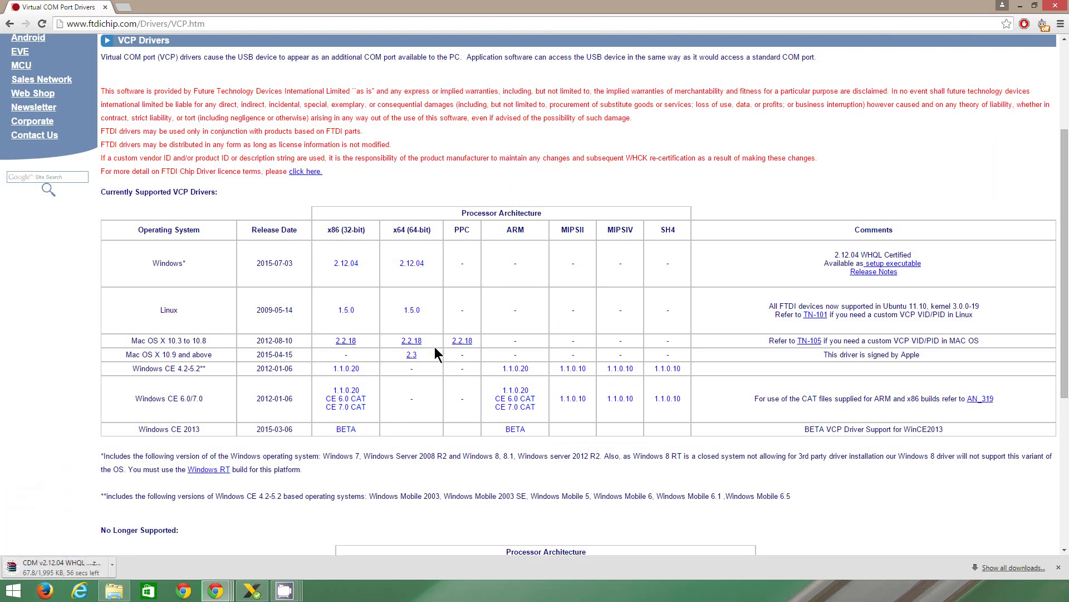
{"action": "left_click", "coordinate": [898, 268]}
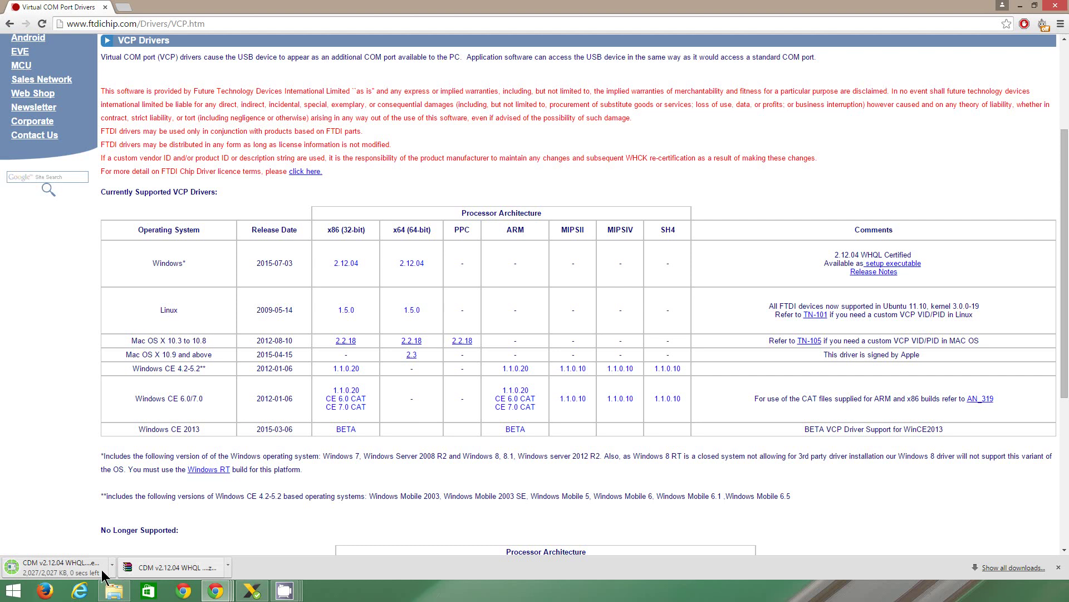
{"action": "left_click", "coordinate": [84, 568]}
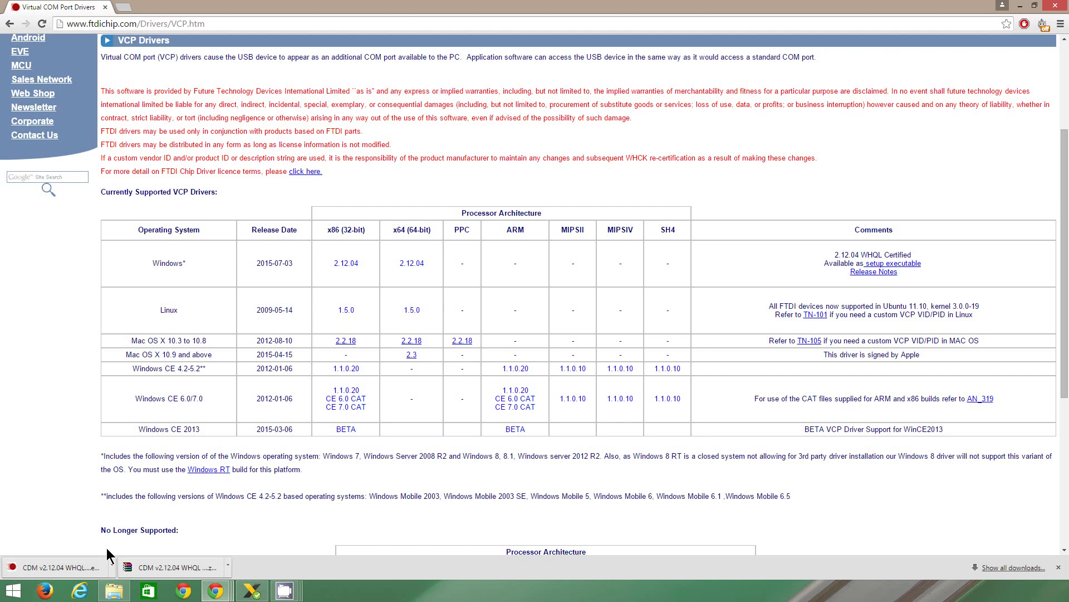
{"action": "left_click", "coordinate": [89, 567]}
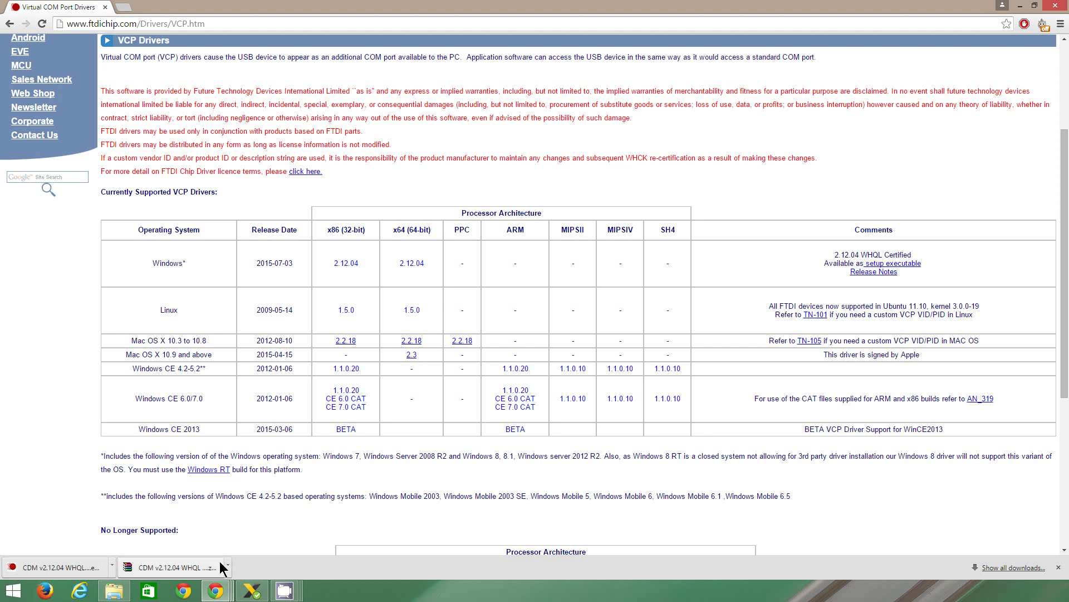
{"action": "left_click", "coordinate": [1021, 6]}
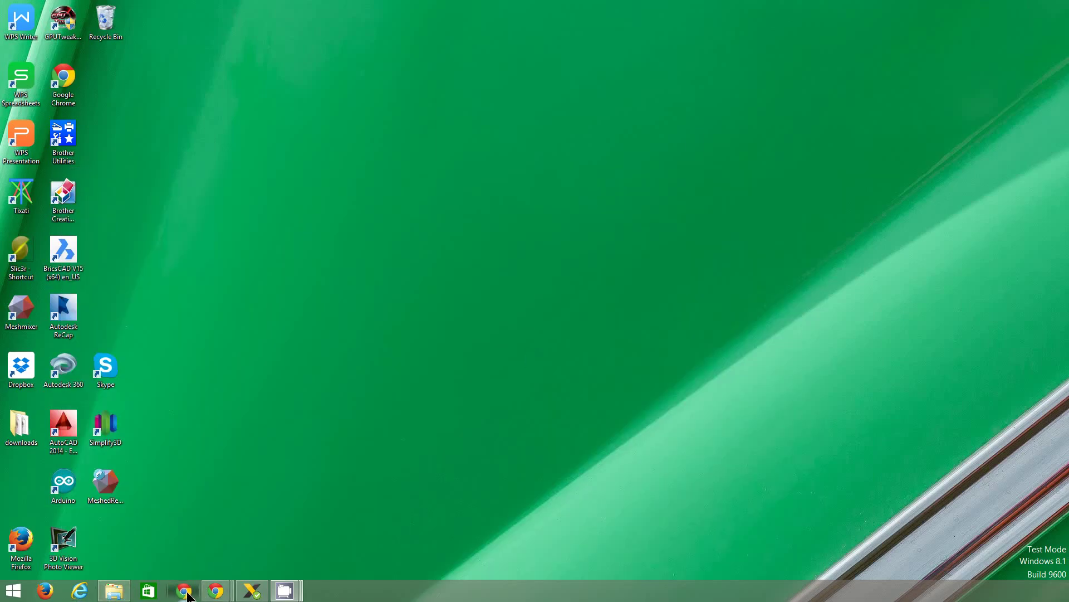
{"action": "left_click", "coordinate": [188, 593]}
{"action": "left_click", "coordinate": [874, 92]}
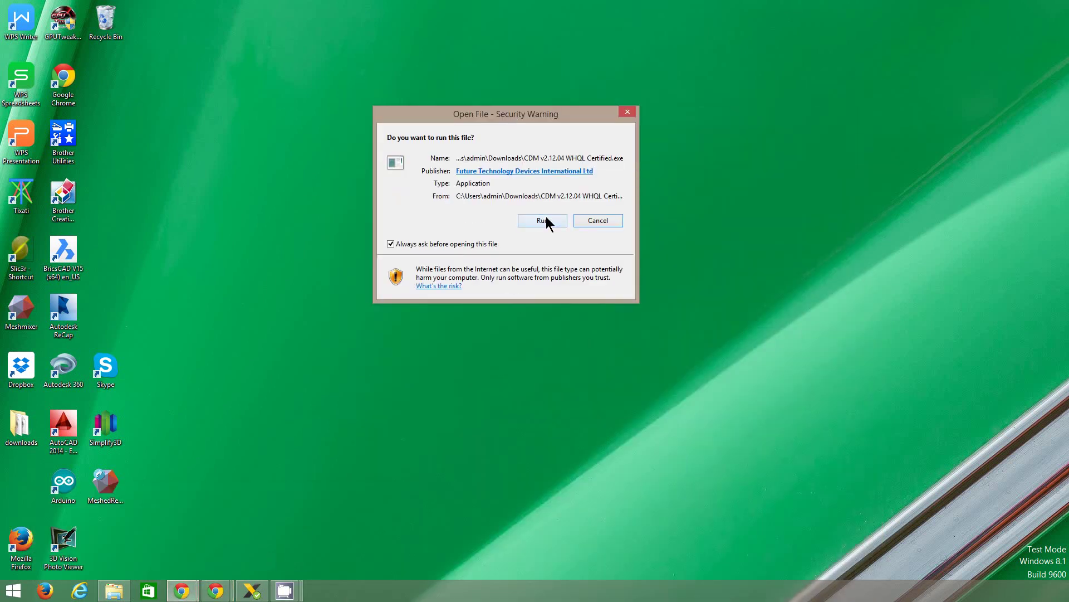
{"action": "left_click", "coordinate": [545, 220]}
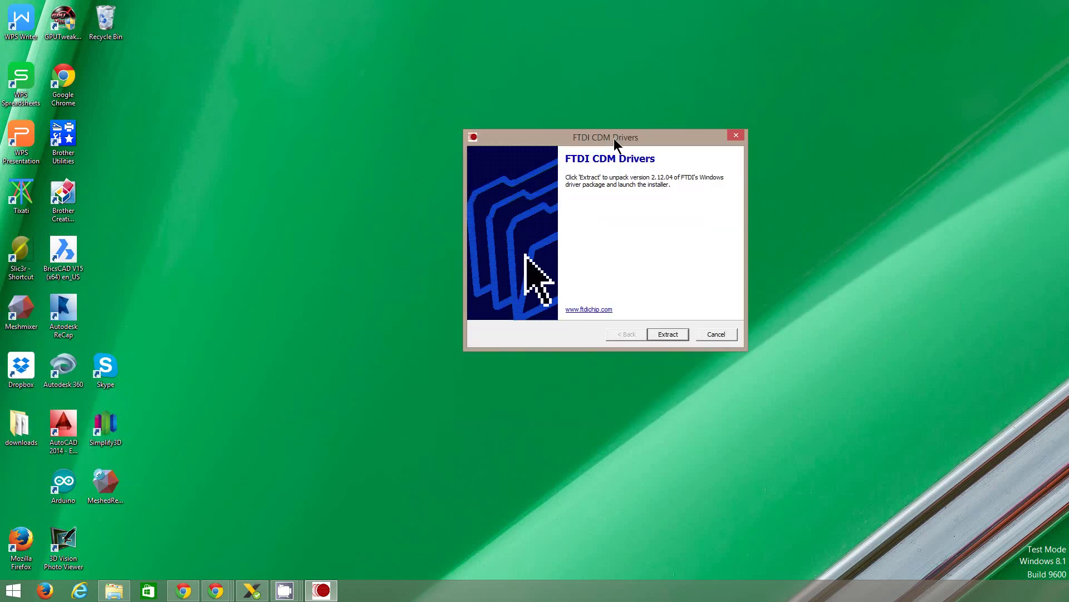
{"action": "left_click", "coordinate": [667, 334]}
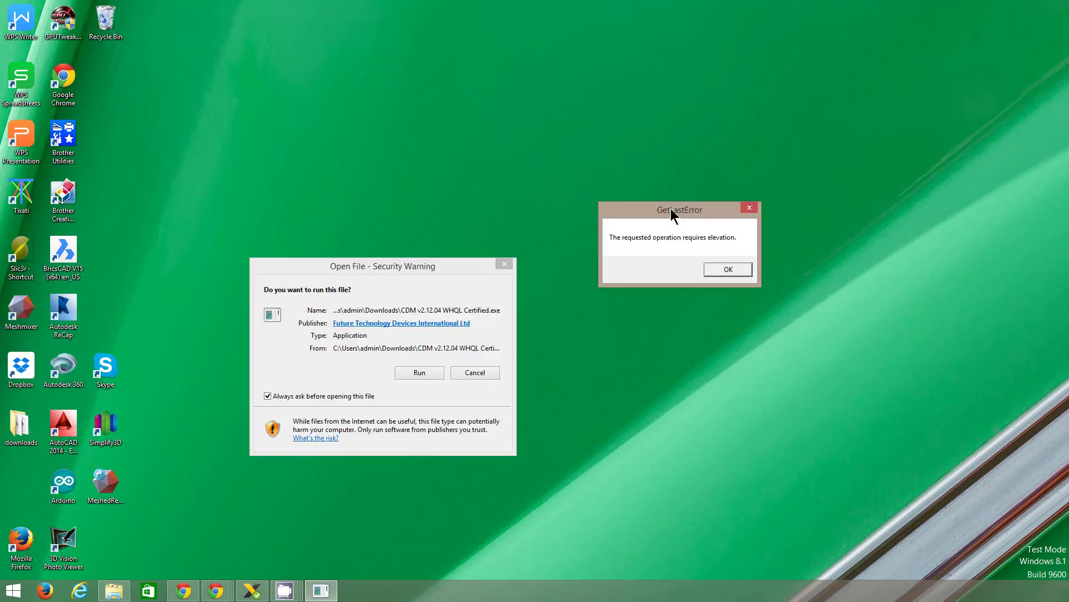
{"action": "left_click", "coordinate": [419, 374]}
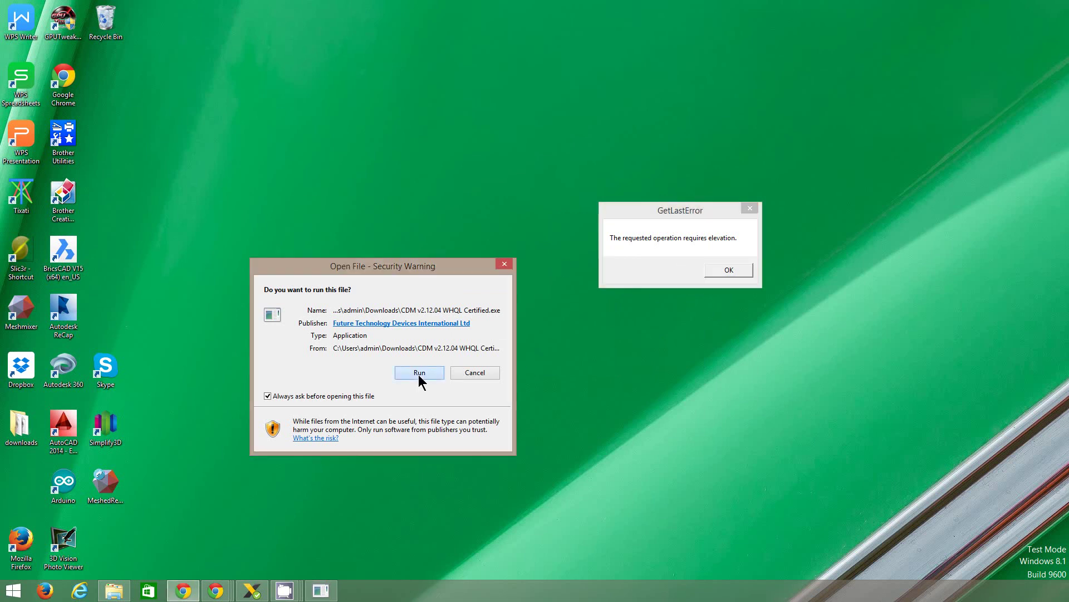
{"action": "left_click", "coordinate": [419, 373]}
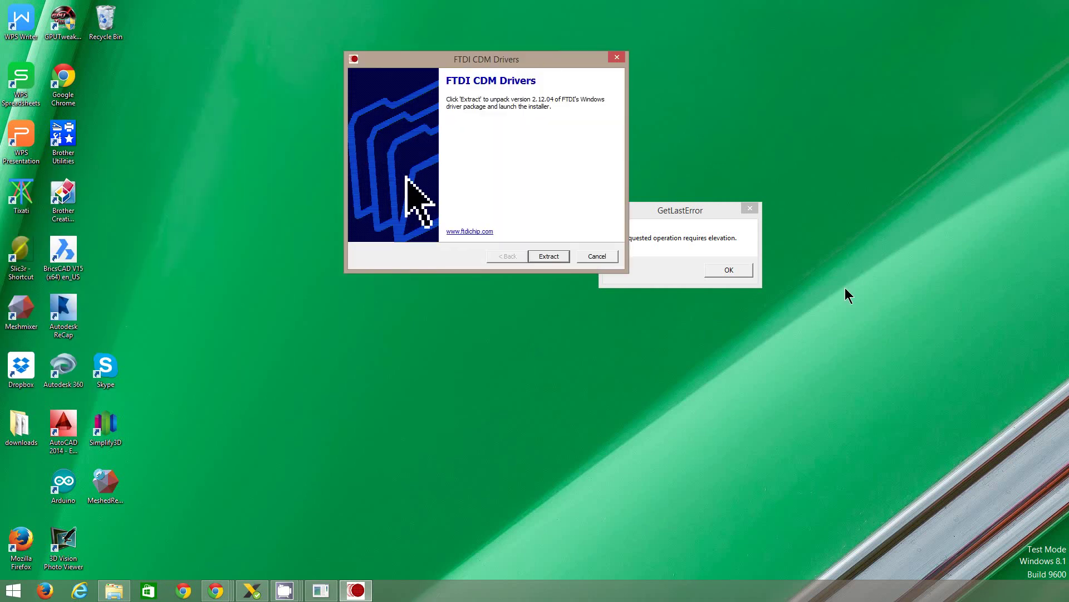
{"action": "left_click", "coordinate": [733, 271]}
{"action": "left_click", "coordinate": [597, 256]}
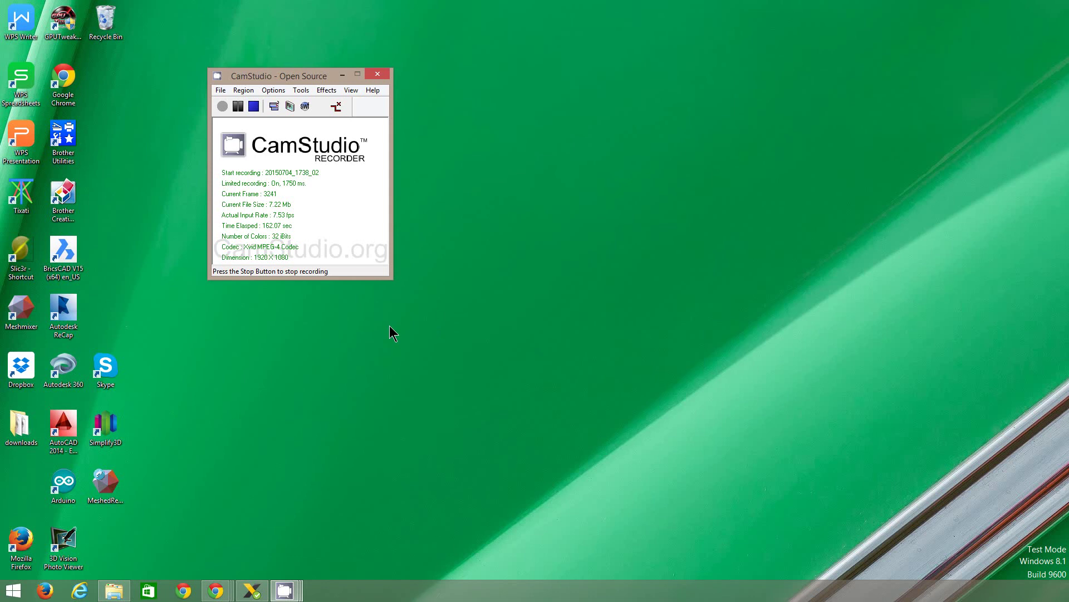
From the Downloads folder, extract and launch CDM v2.12.04 WHQL Certified.exe.
{"action": "left_click", "coordinate": [115, 593]}
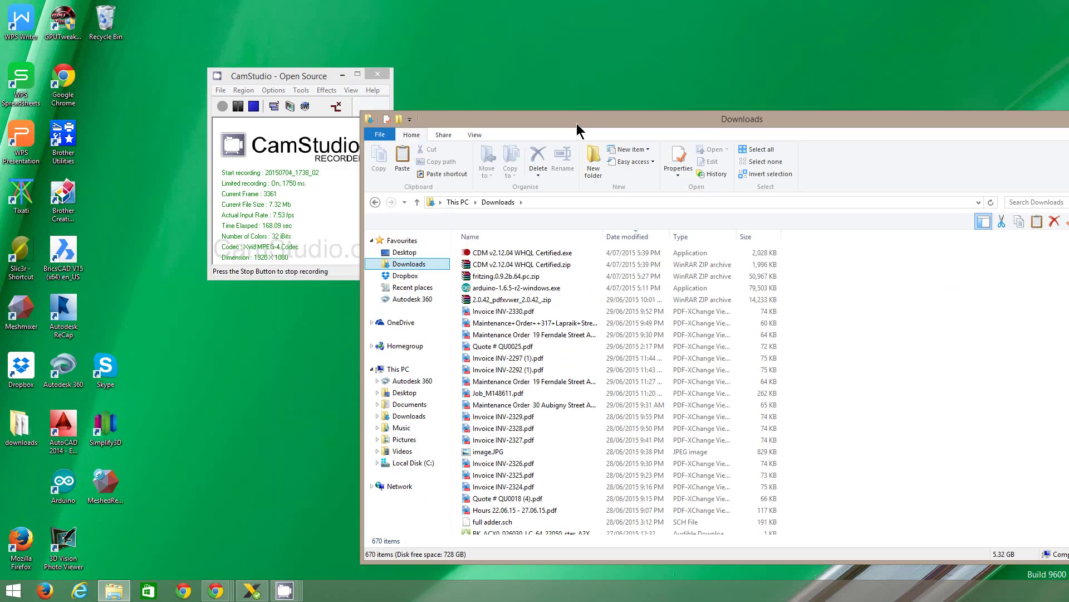
{"action": "left_click_drag", "start_coordinate": [583, 123], "coordinate": [621, 171]}
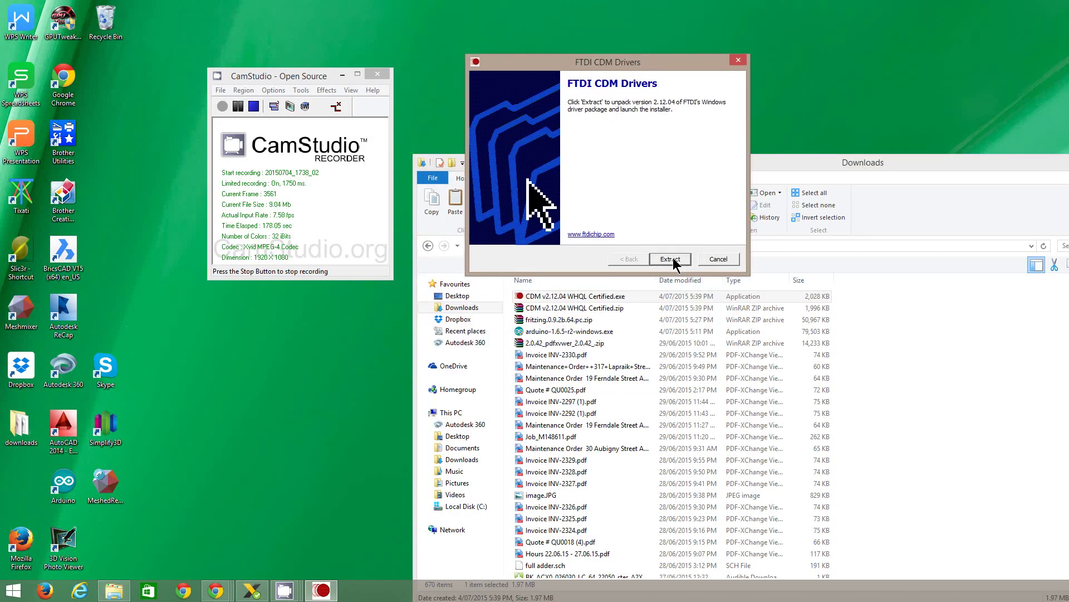
{"action": "left_click", "coordinate": [673, 258]}
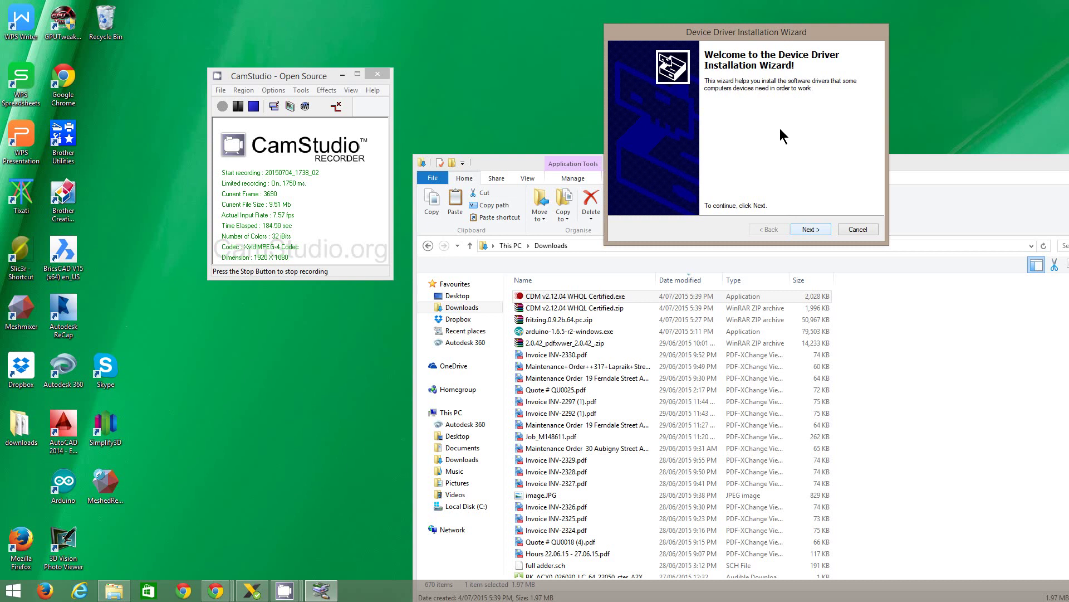
Close Downloads and complete the Device Driver Installation Wizard, accepting the licence agreement.
{"action": "left_click_drag", "start_coordinate": [981, 163], "coordinate": [667, 302]}
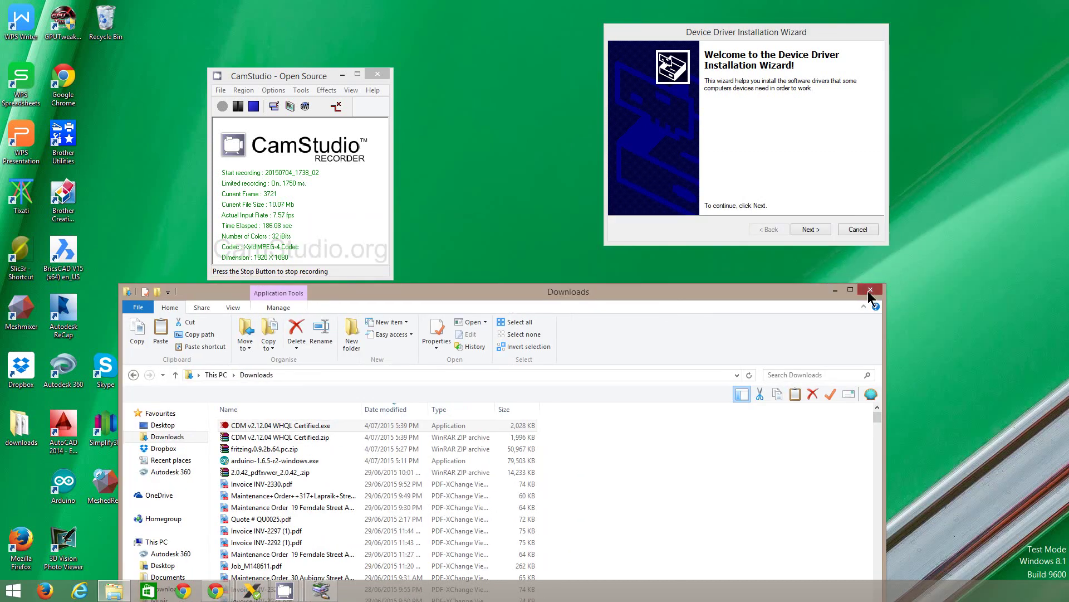
{"action": "left_click", "coordinate": [868, 290]}
{"action": "left_click", "coordinate": [820, 227]}
{"action": "left_click", "coordinate": [696, 187]}
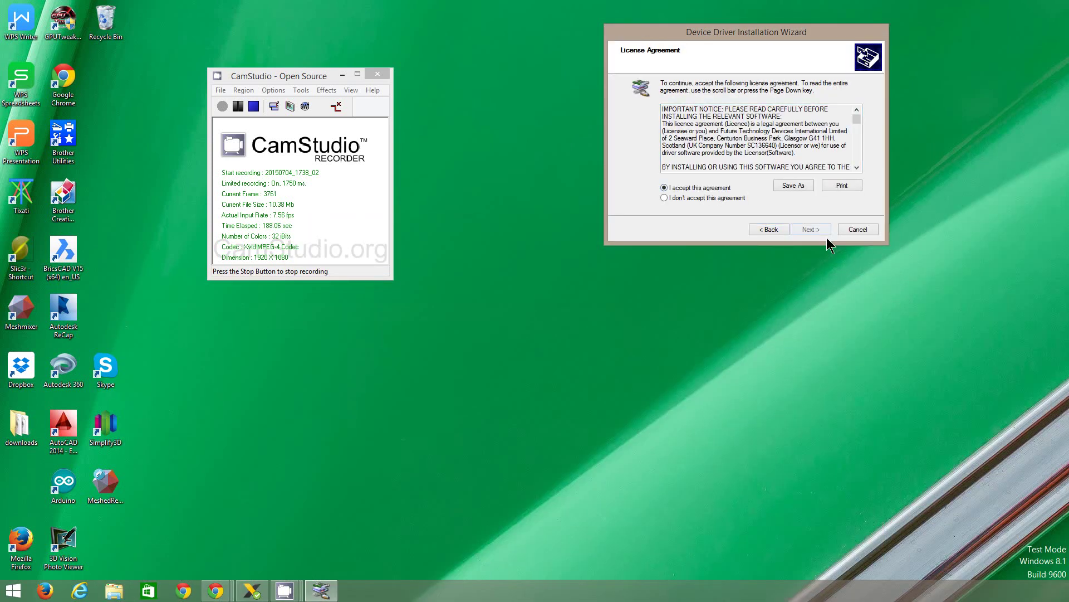
{"action": "left_click", "coordinate": [817, 228]}
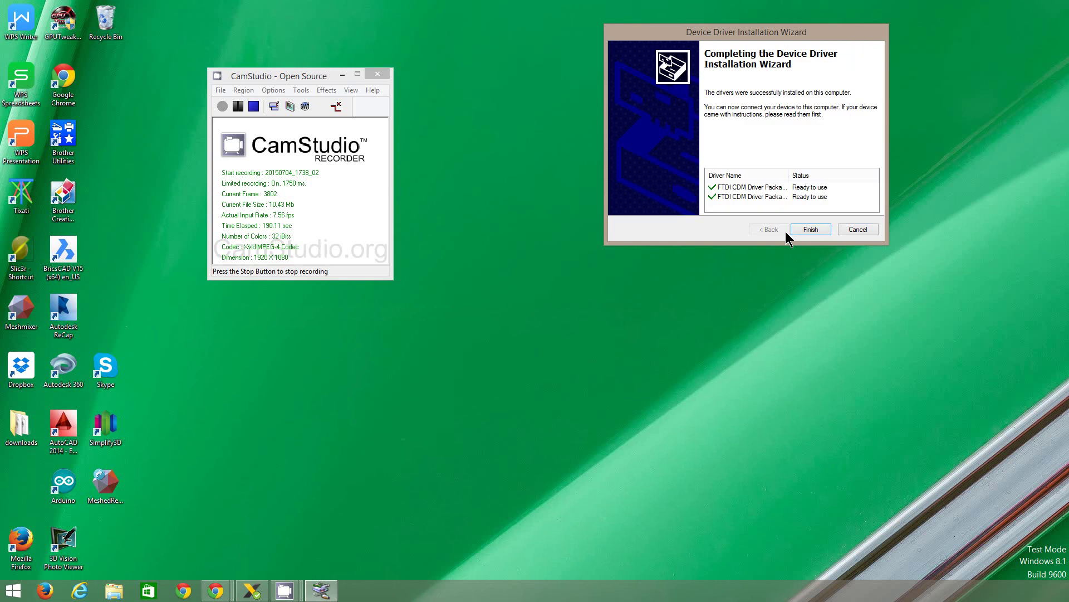
{"action": "left_click", "coordinate": [811, 231]}
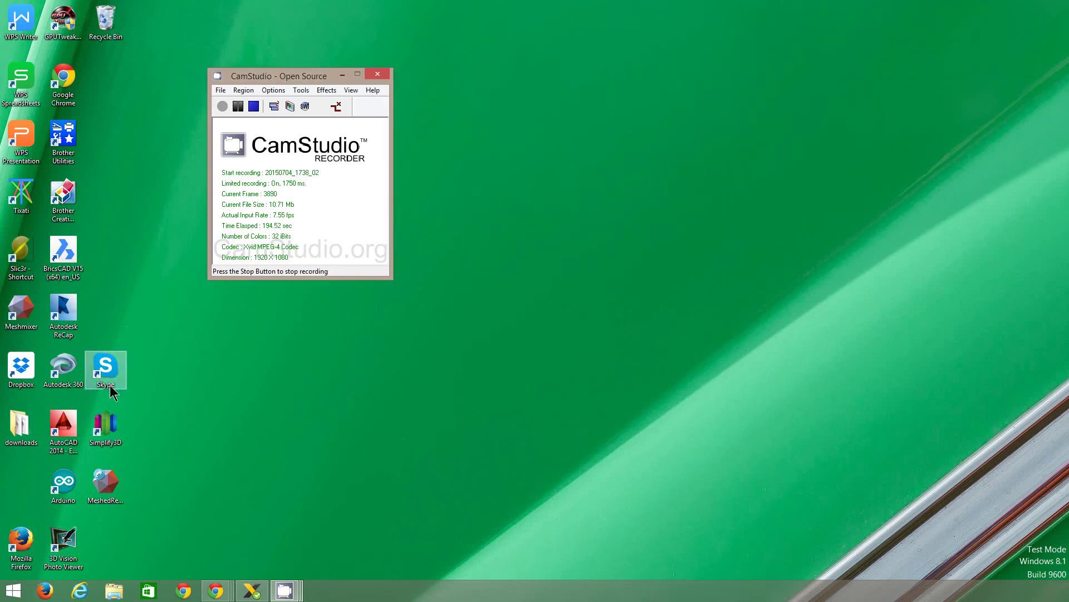
Launch Arduino IDE 1.6.5 and confirm Tools > Port lists COM1 and COM3.
{"action": "left_click", "coordinate": [73, 476]}
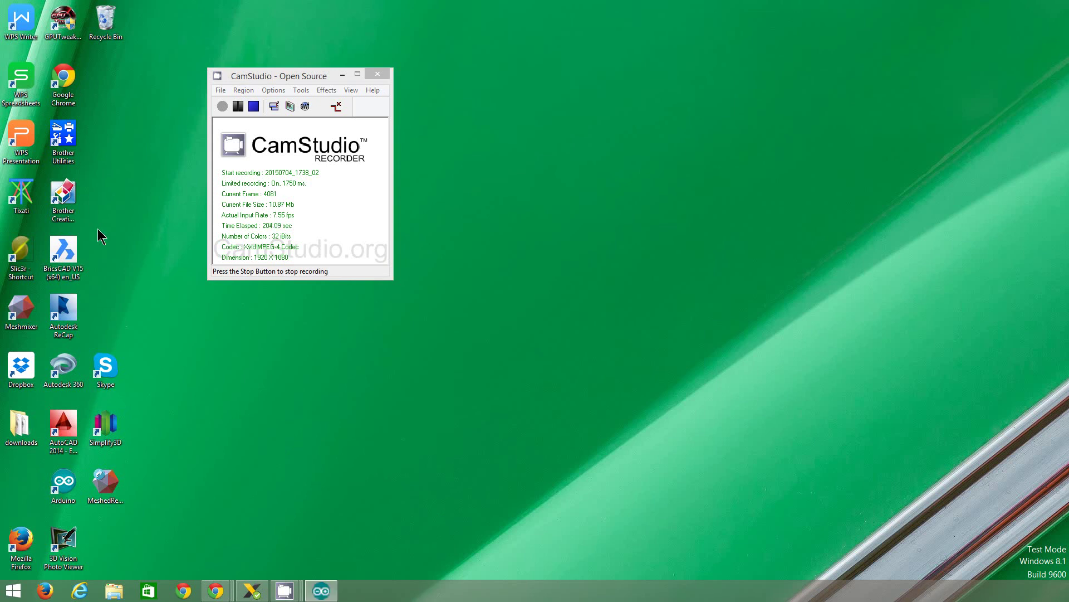
{"action": "left_click", "coordinate": [544, 104]}
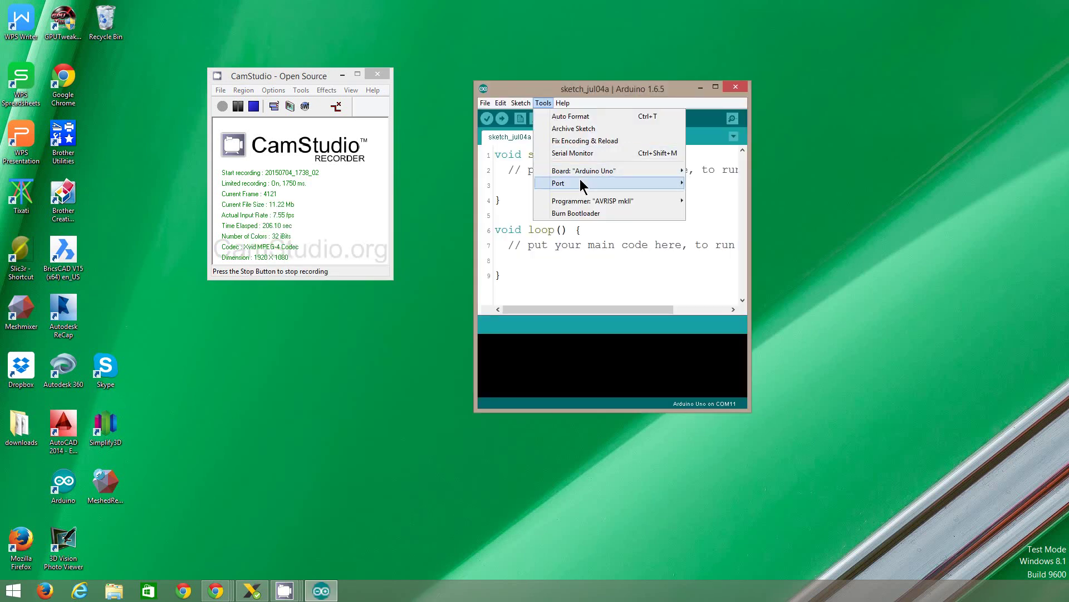
{"action": "mouse_move", "coordinate": [617, 183]}
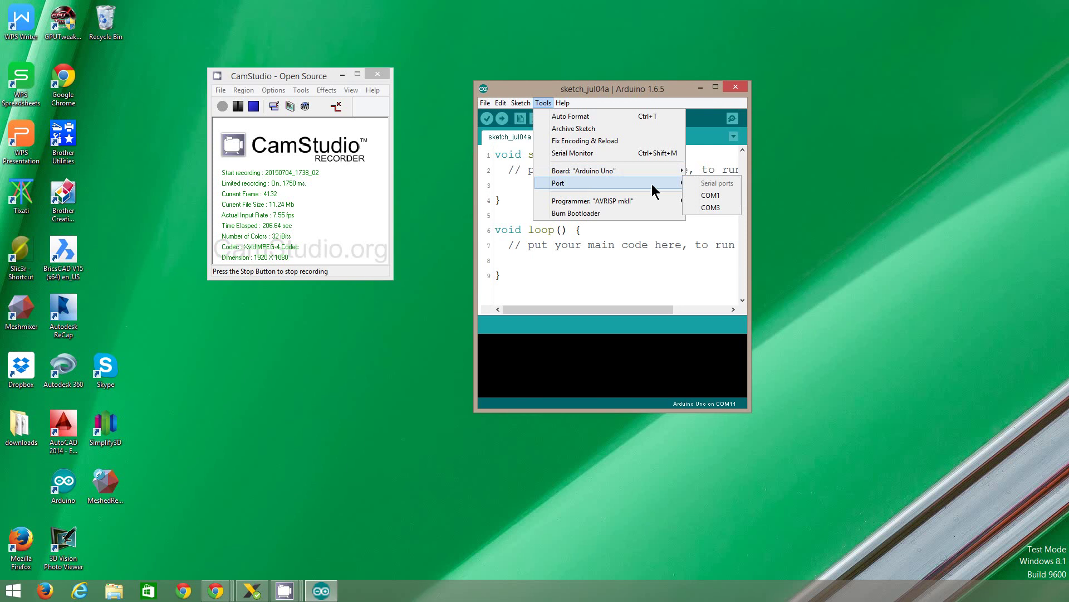
{"action": "left_click", "coordinate": [648, 259]}
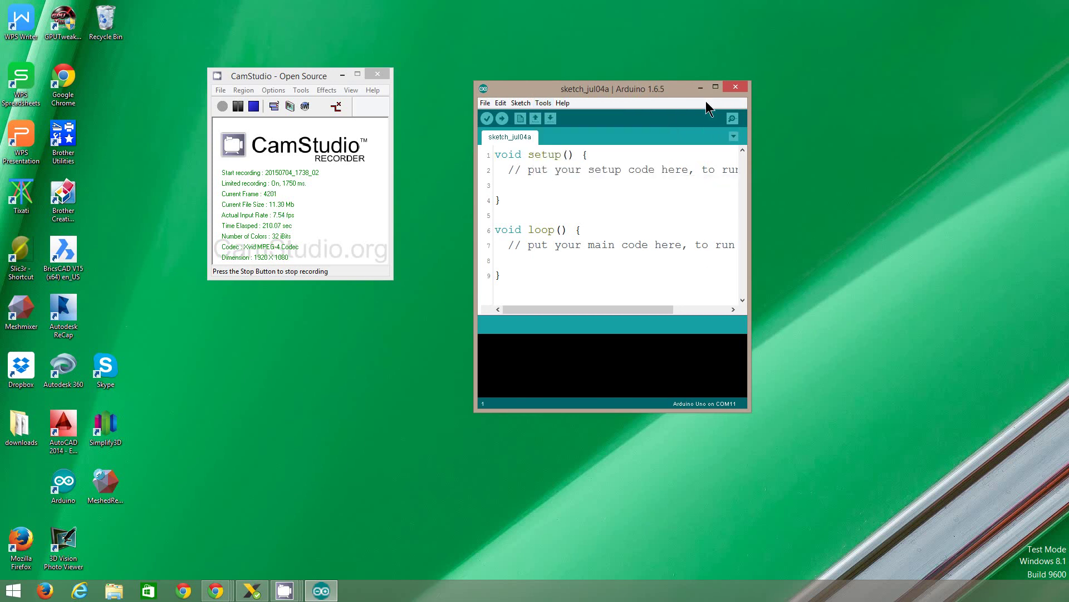